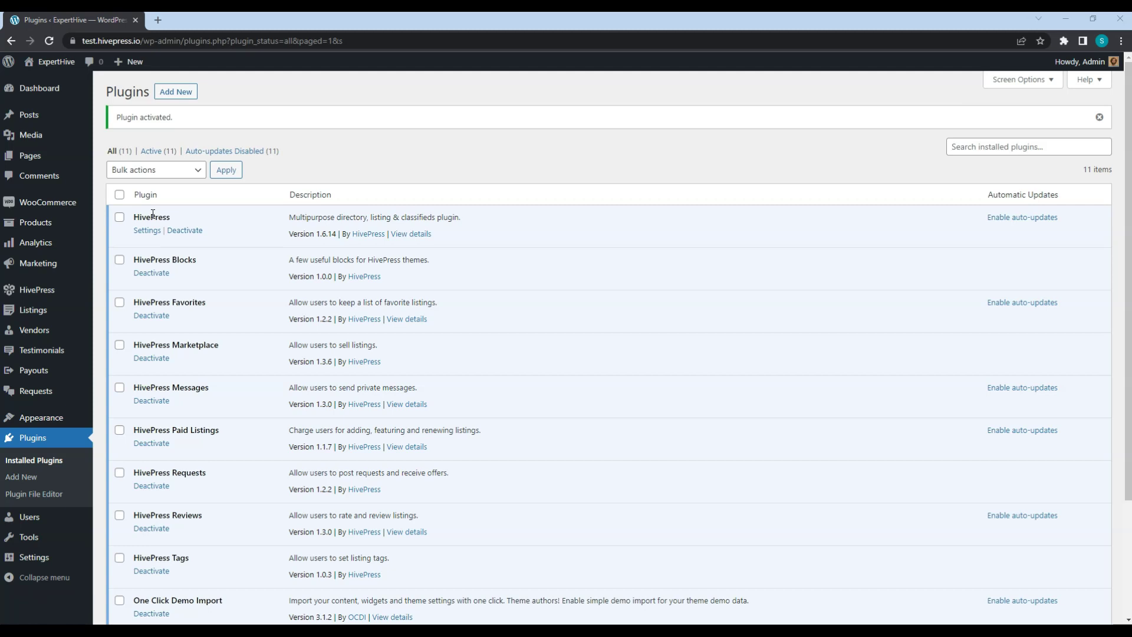
- Publish a virtual product named 'Featured status' with a regular price of 50
mouse_move(63, 227)
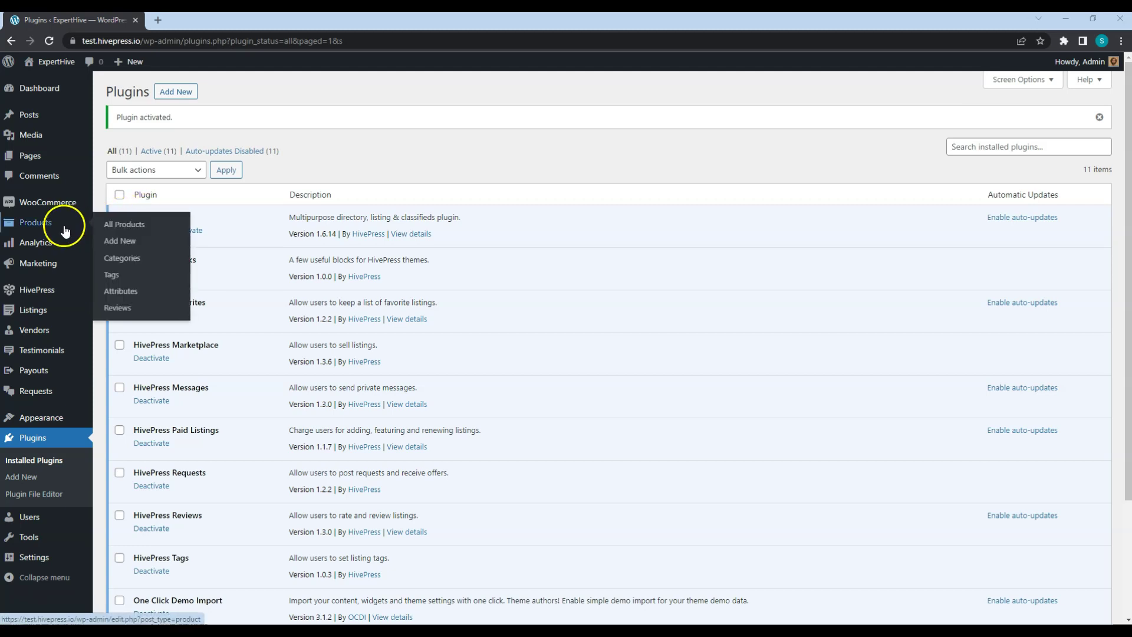
left_click(117, 243)
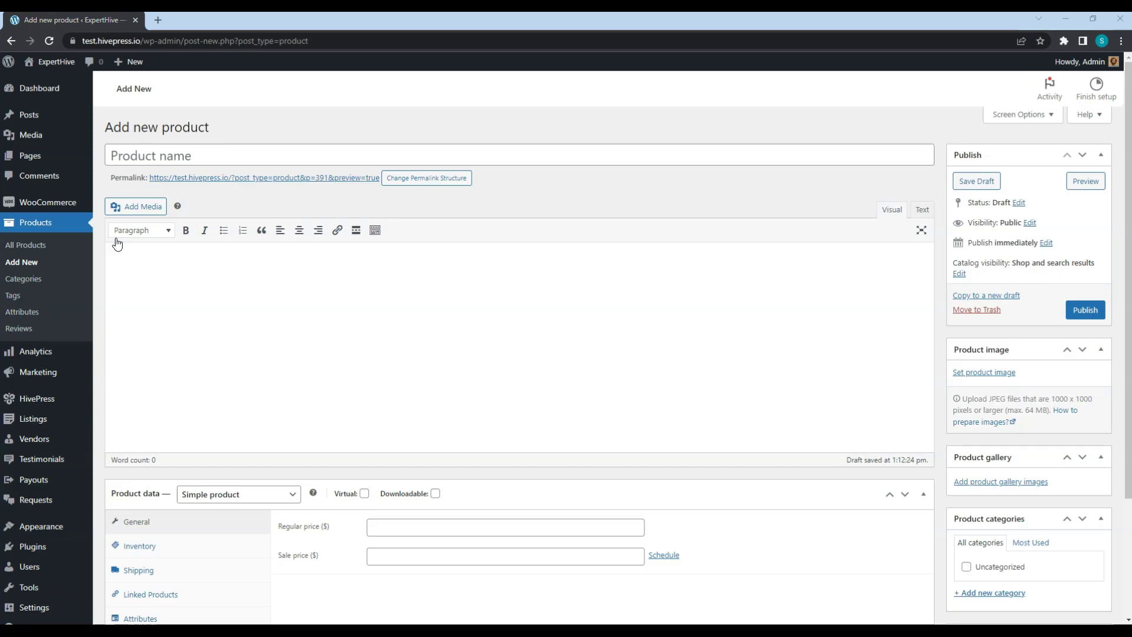
left_click(191, 154)
type("Featured status")
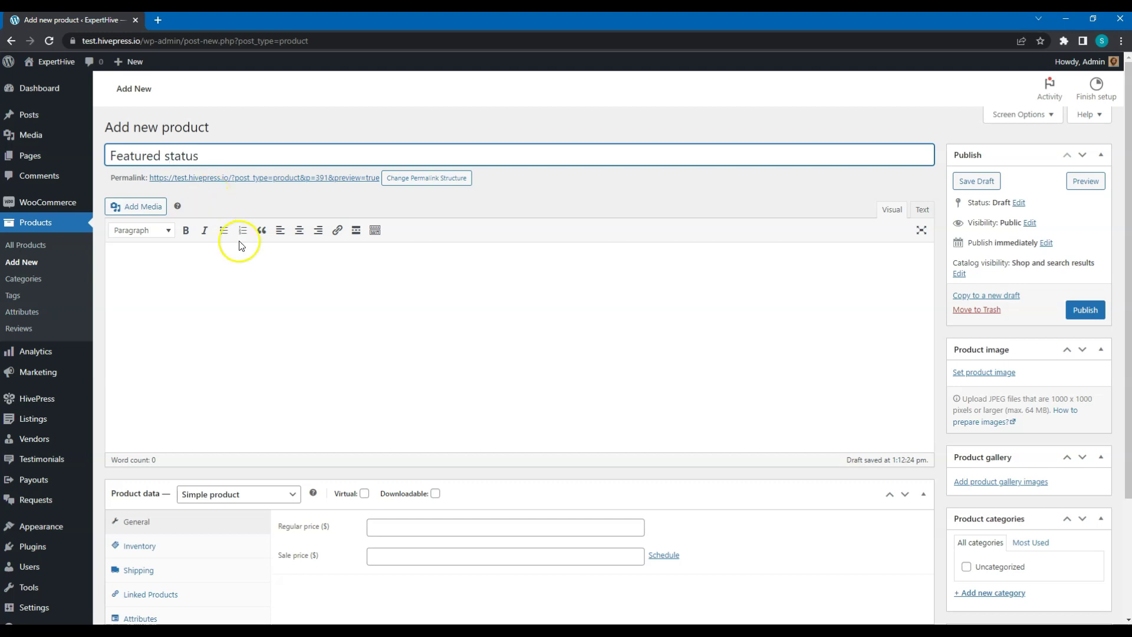
left_click(394, 531)
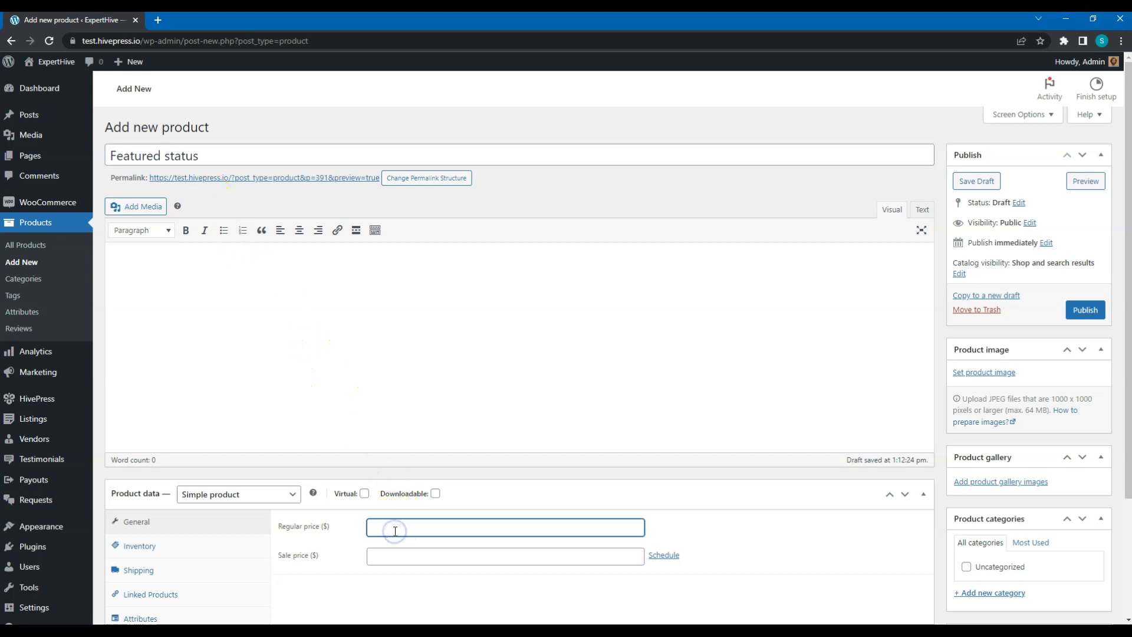
left_click(365, 494)
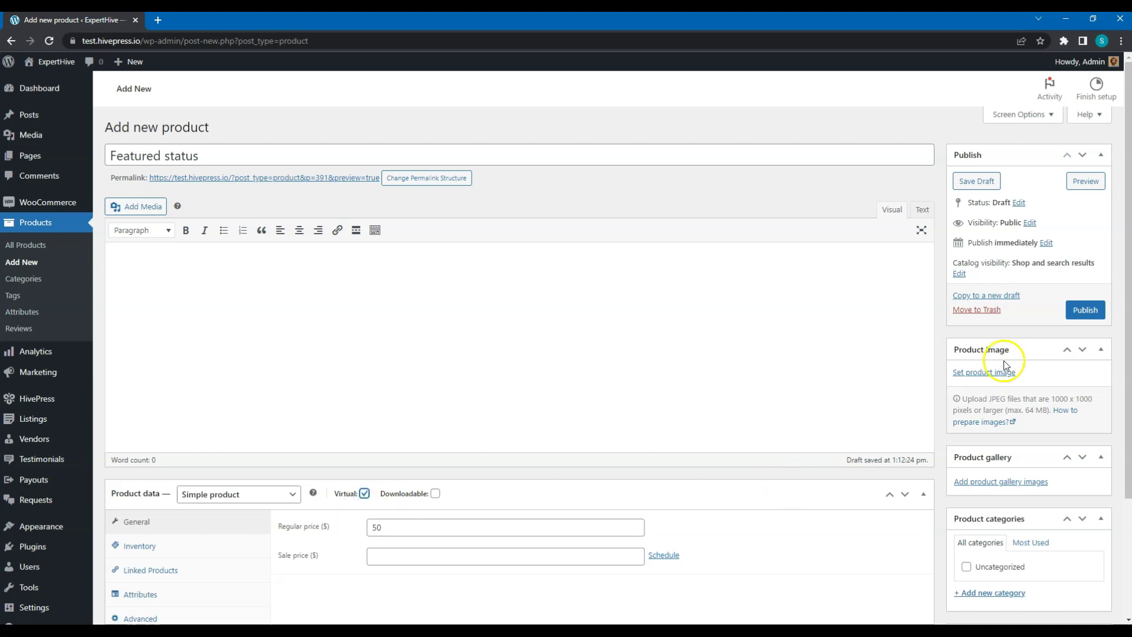
left_click(1079, 315)
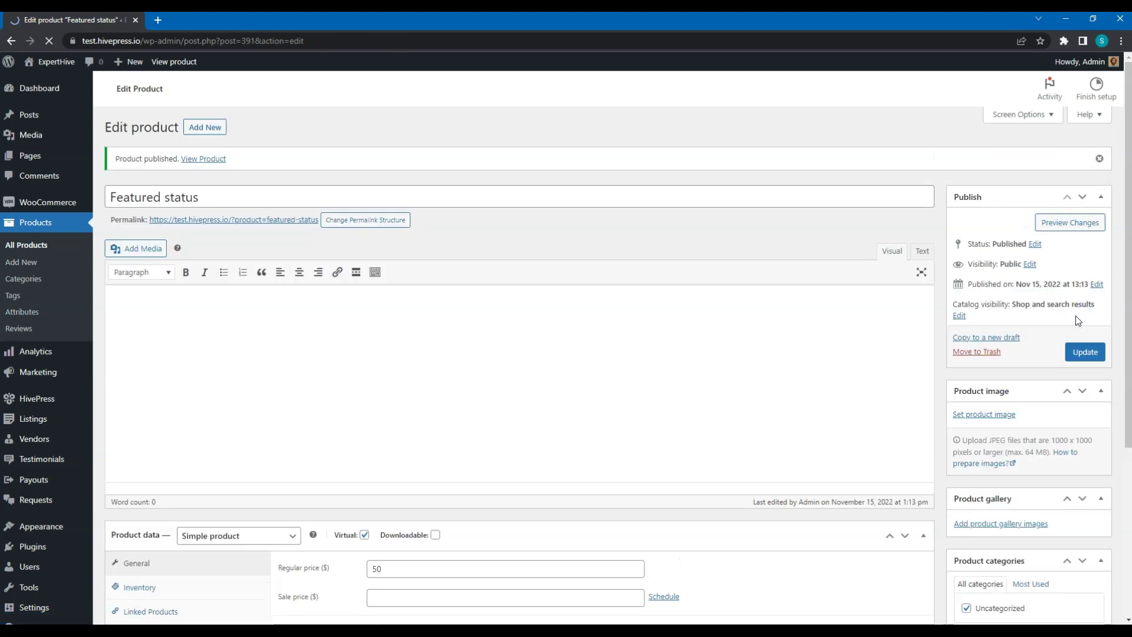
- Publish a second virtual product named 'Premium package' priced at 100
left_click(200, 135)
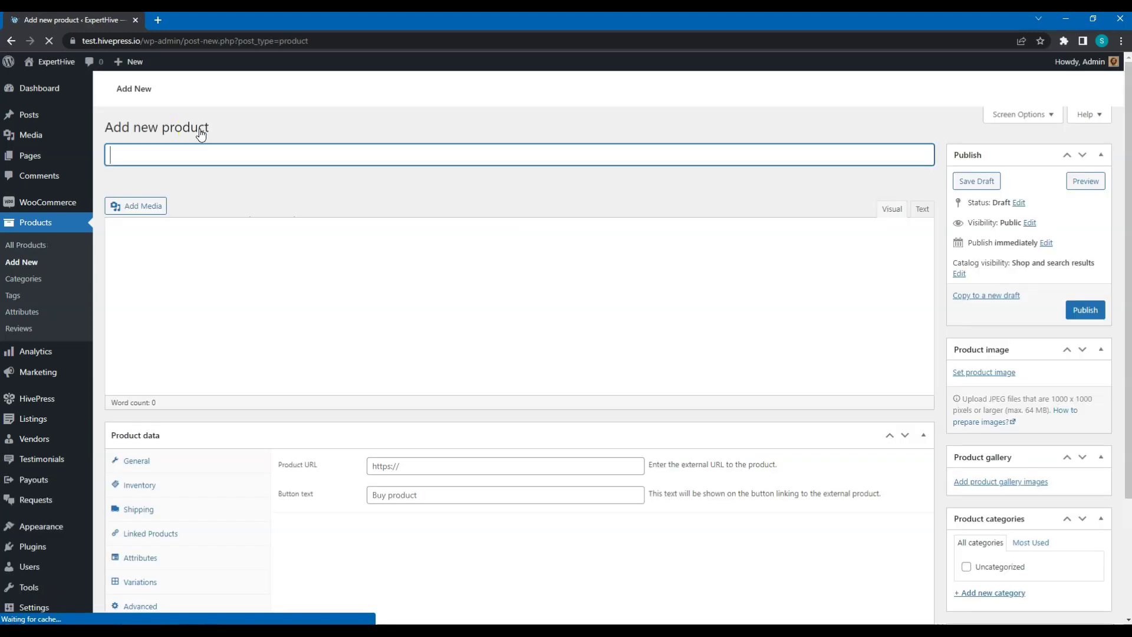
left_click(206, 157)
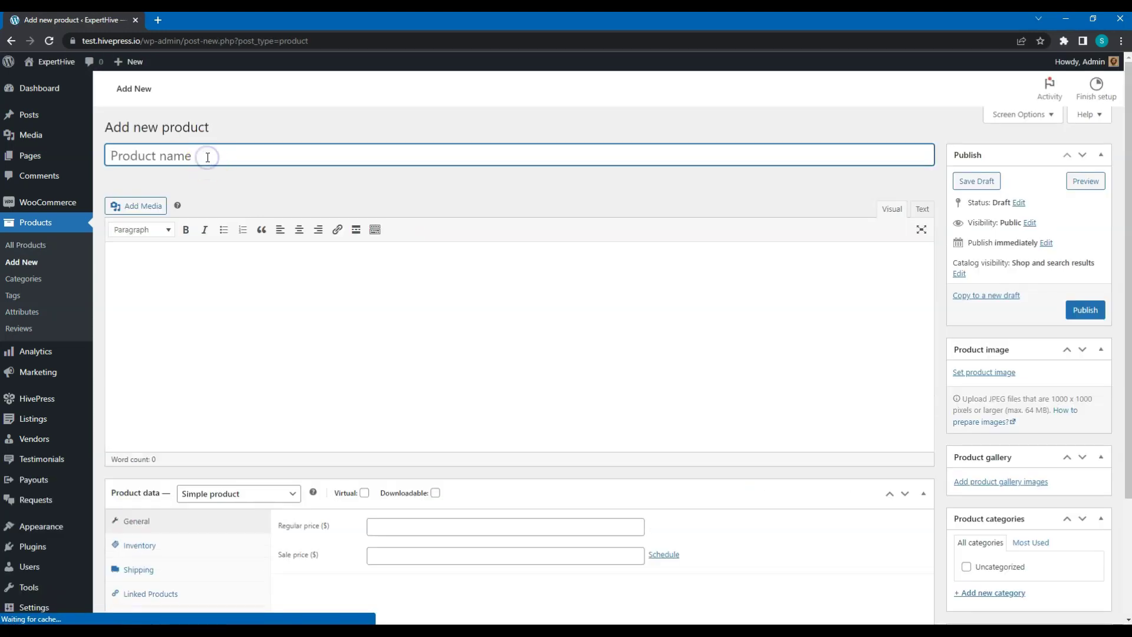
type("Premium")
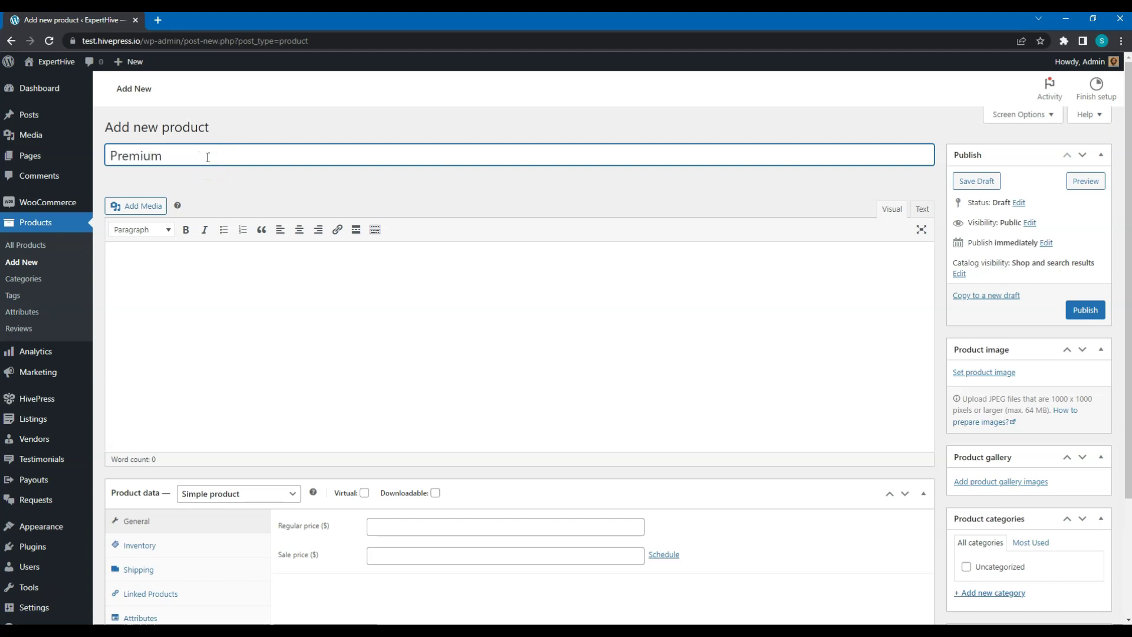
left_click(364, 493)
left_click(421, 523)
type("100")
left_click(1085, 309)
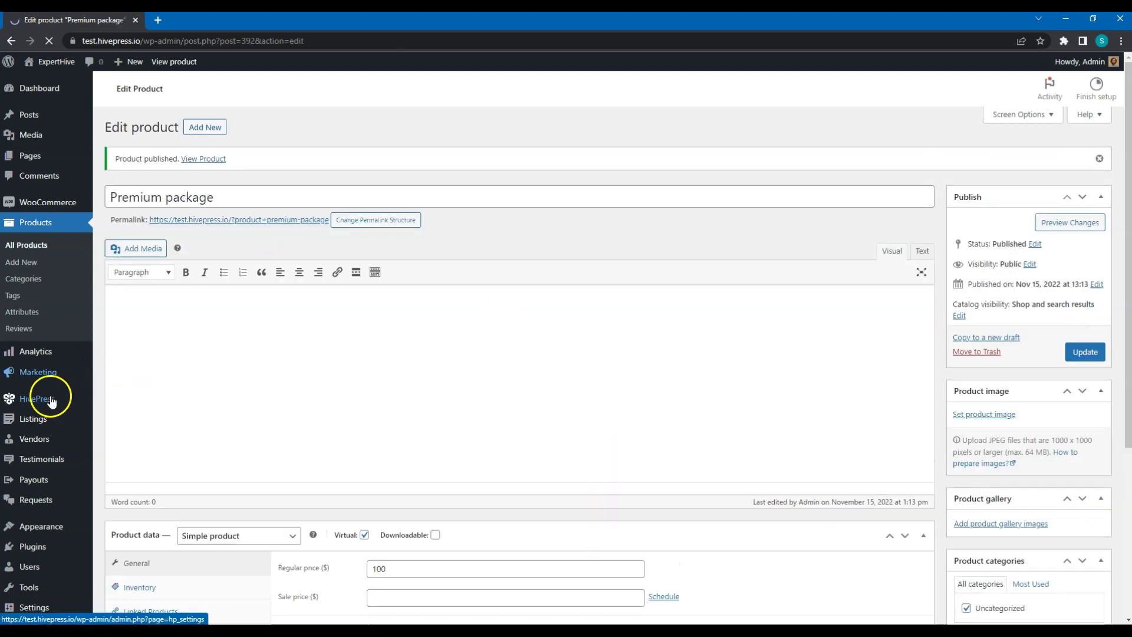
- In HivePress listing settings, set the featuring product to Featured status with a 30-day period, save, and visit ExpertHive
mouse_move(51, 401)
left_click(117, 402)
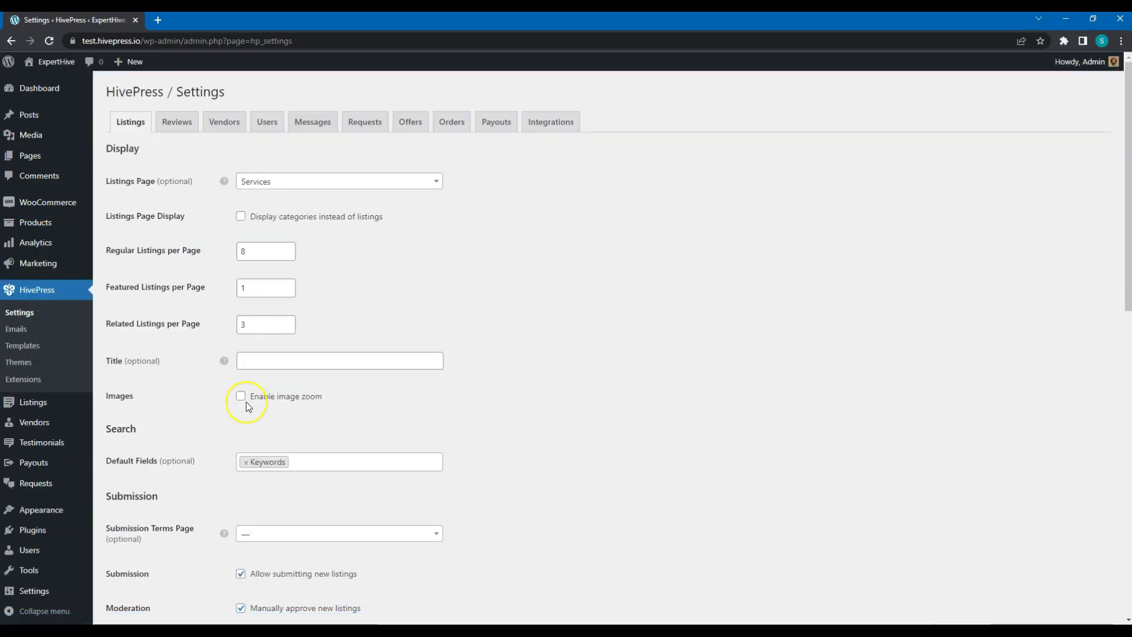
scroll(247, 407, "down", 7)
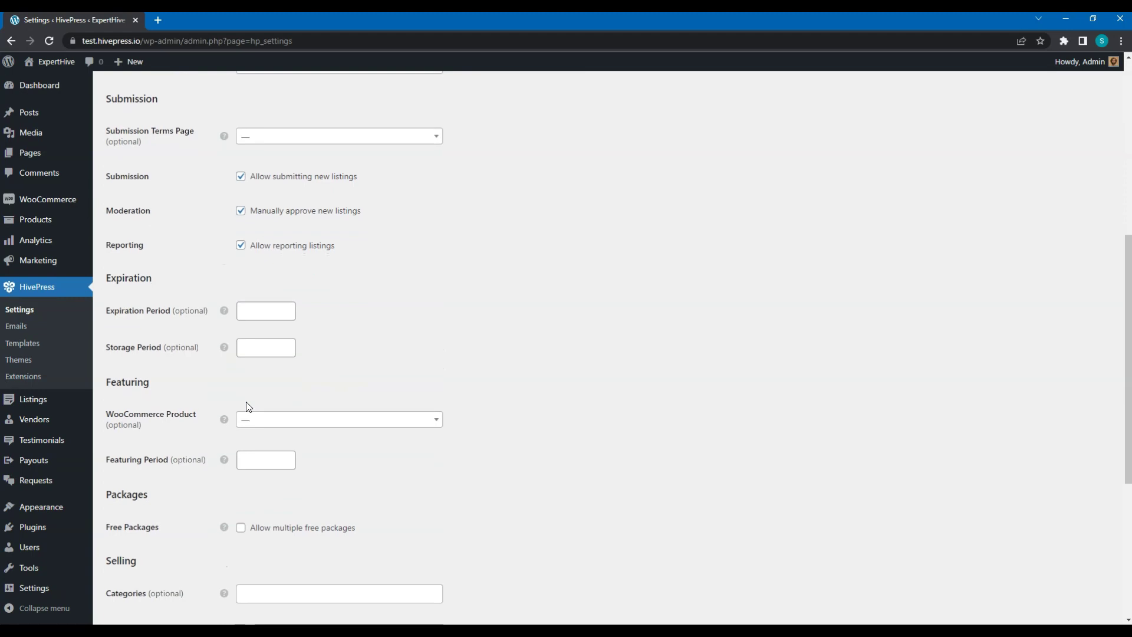
scroll(248, 407, "down", 1)
left_click(283, 361)
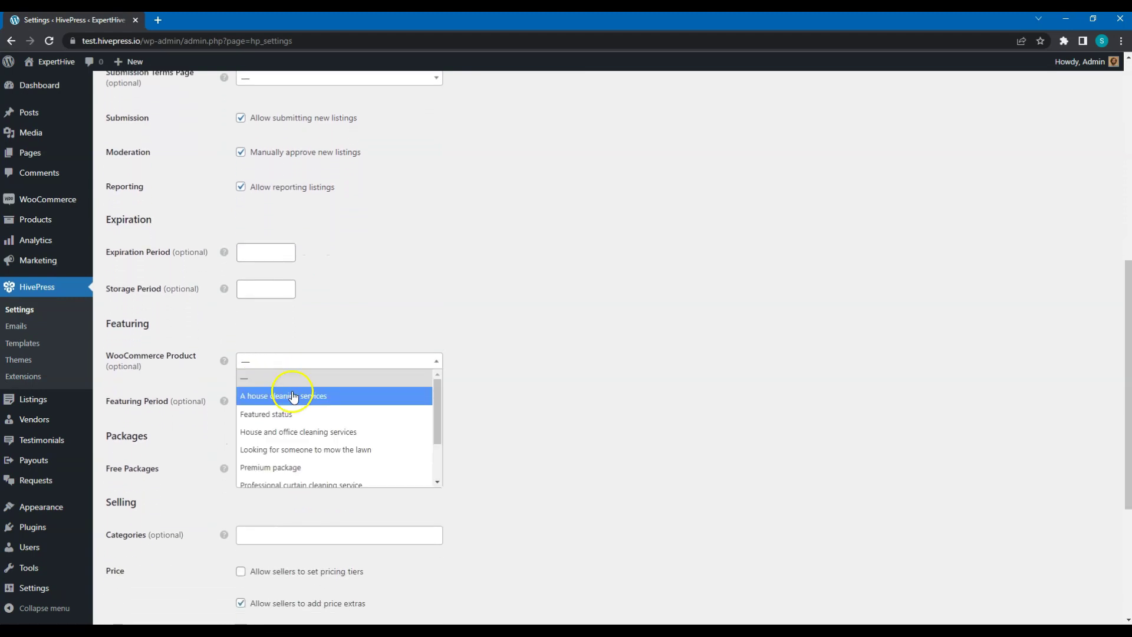
left_click(299, 413)
left_click(272, 404)
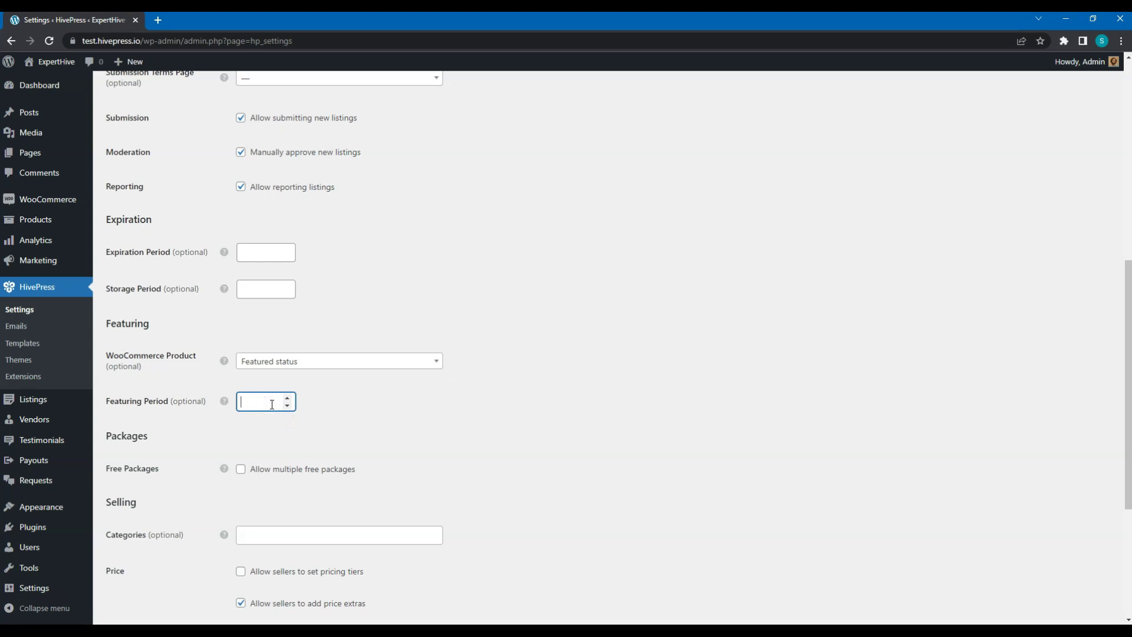
scroll(271, 405, "down", 4)
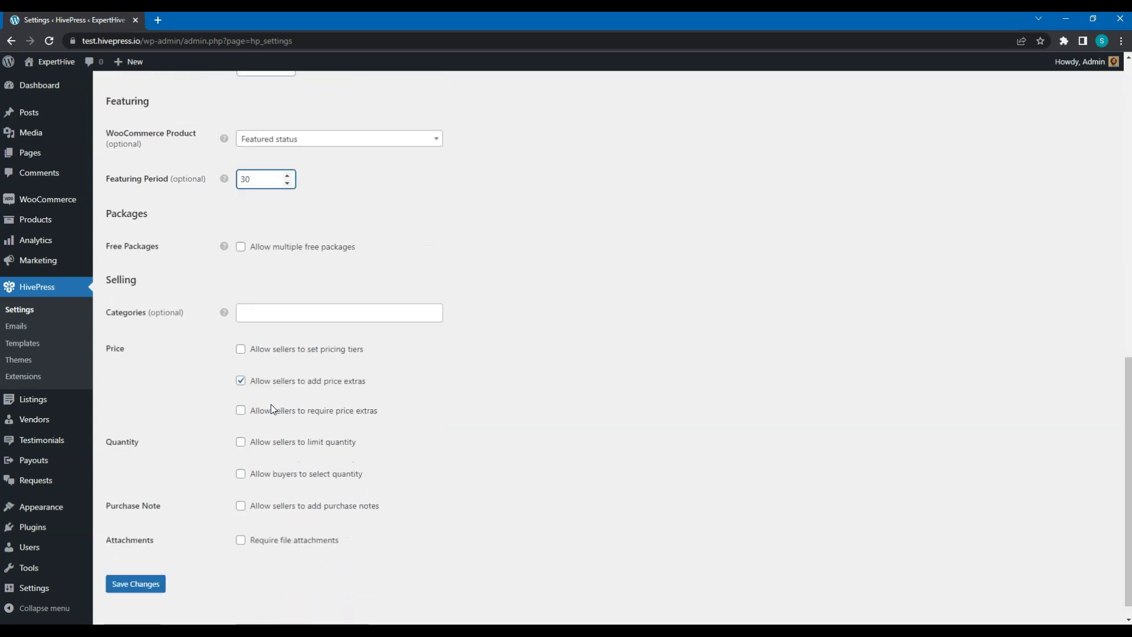
left_click(149, 567)
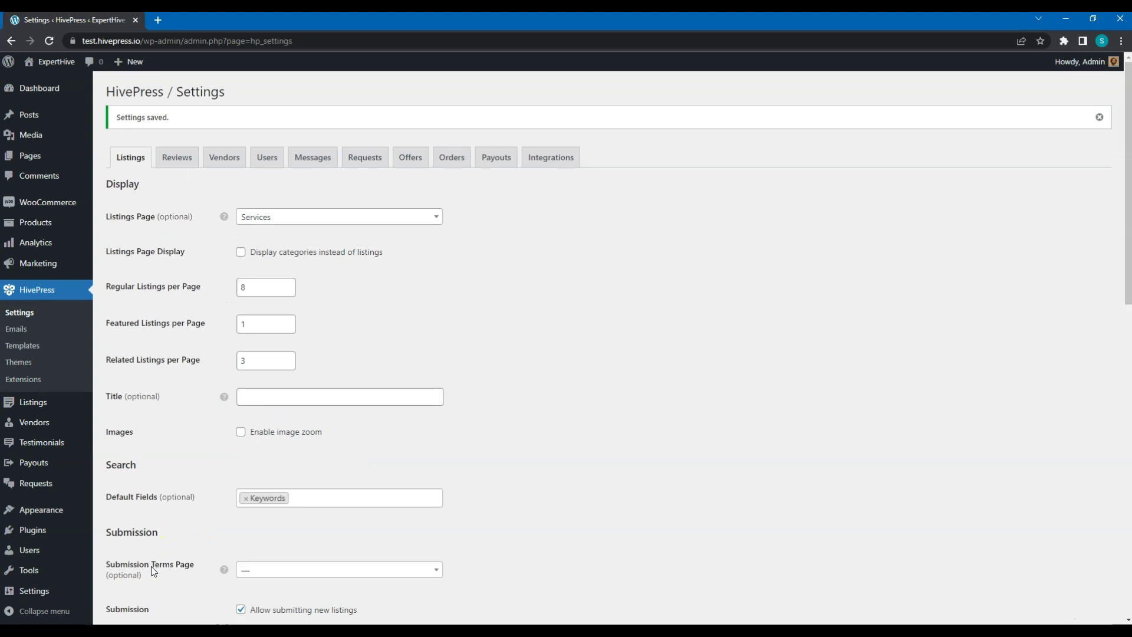
left_click(58, 65)
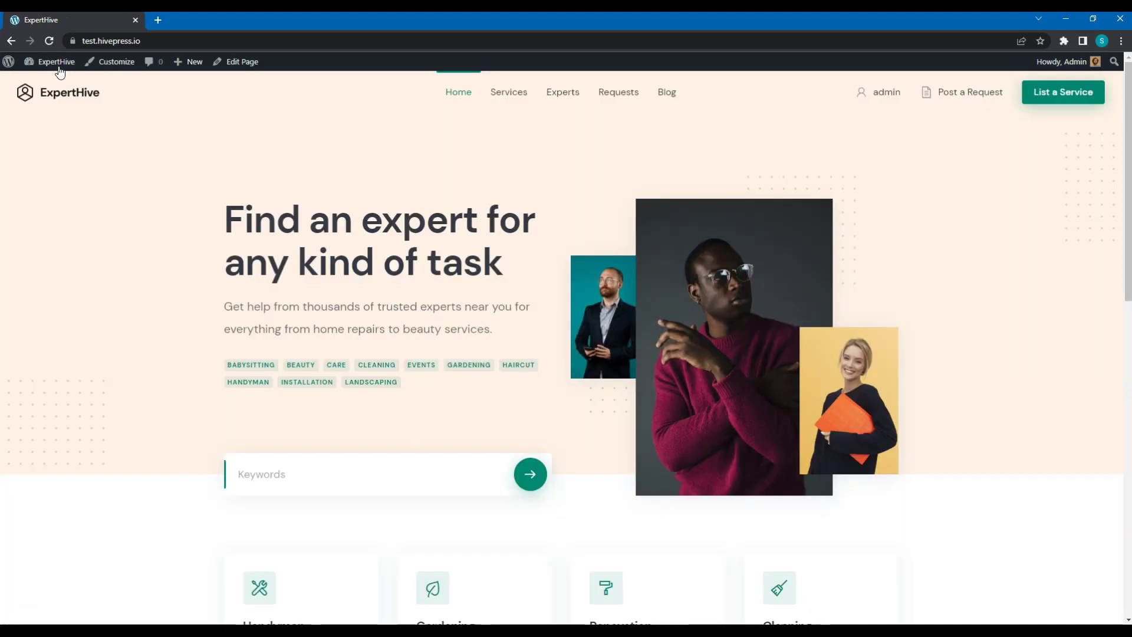
- Feature the house cleaning listing from the vendor dashboard, review the $50.00 checkout order, then return to admin
left_click(894, 91)
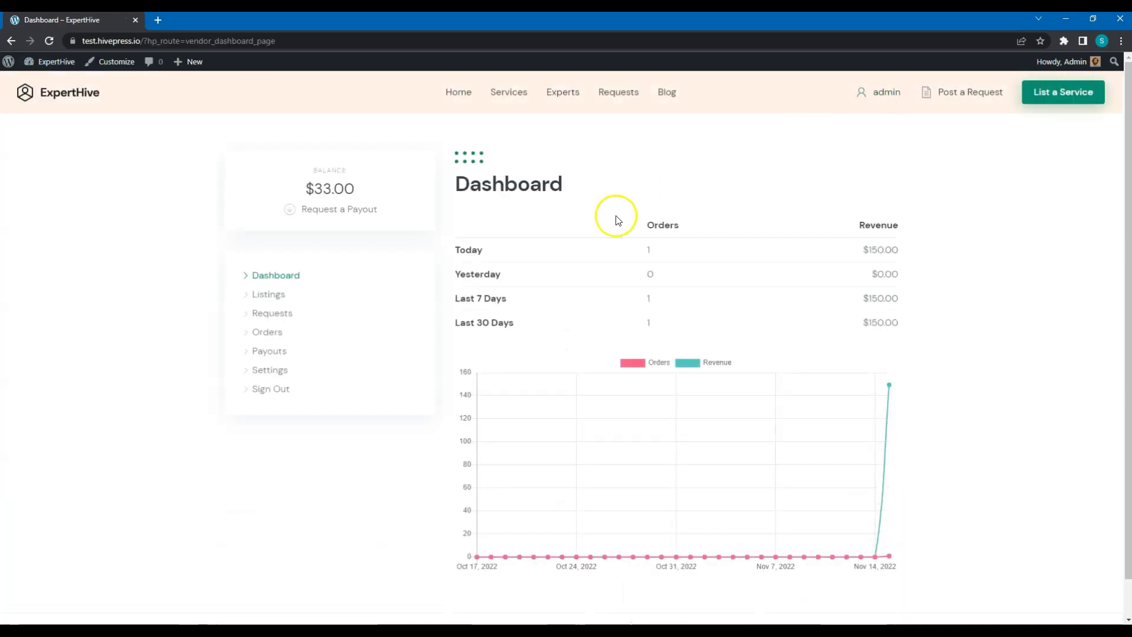
left_click(301, 297)
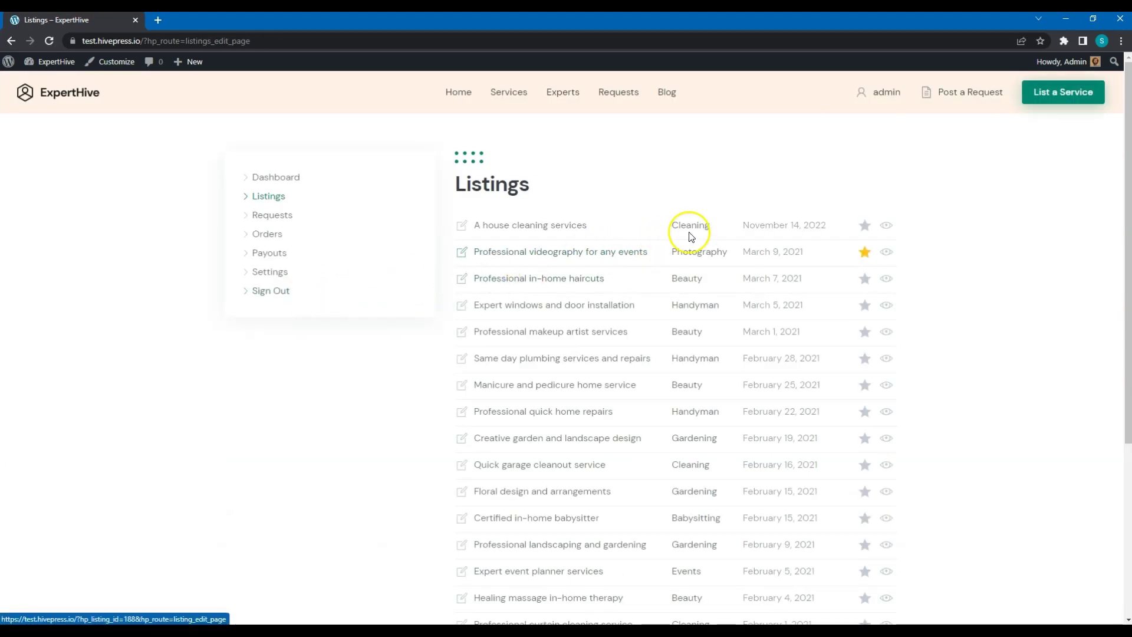
left_click(865, 226)
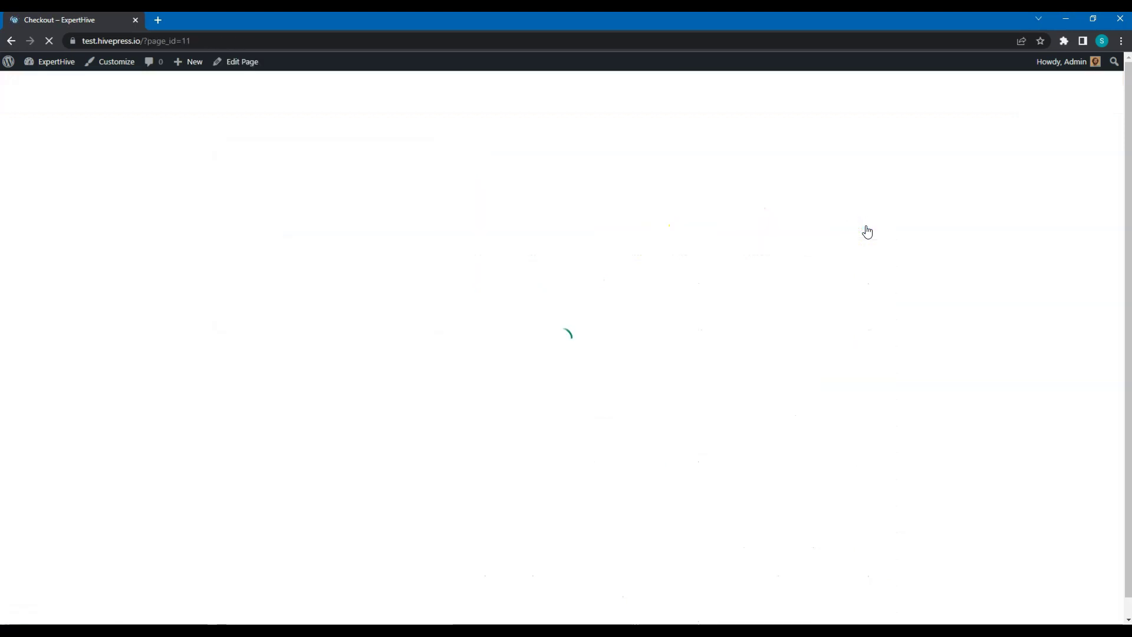
scroll(688, 225, "down", 8)
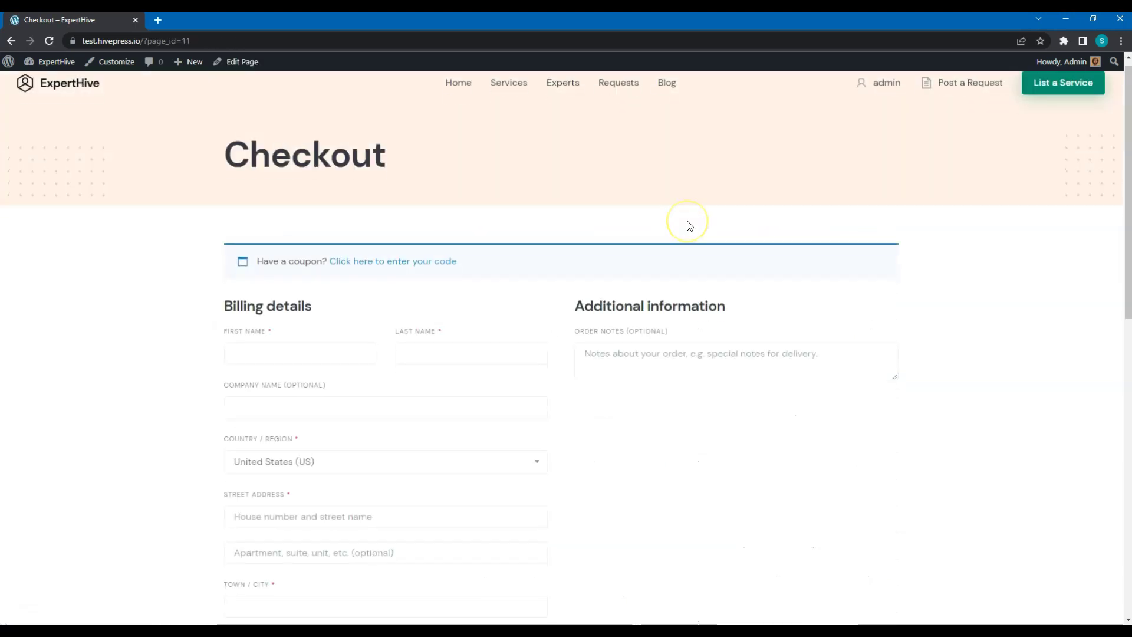
scroll(689, 226, "down", 3)
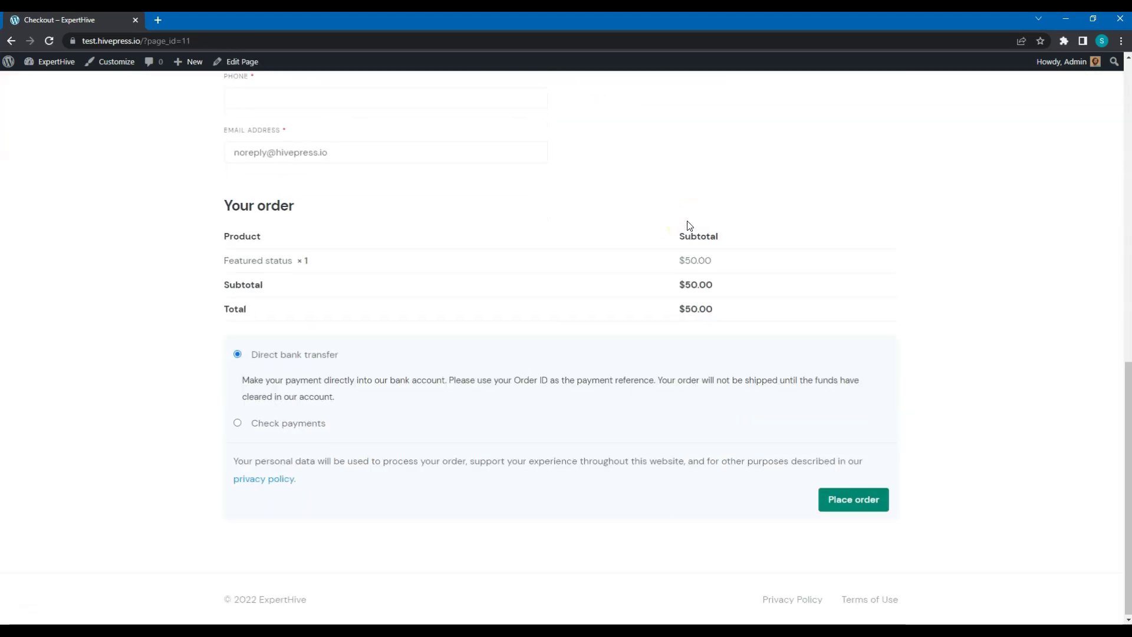
scroll(689, 226, "up", 3)
scroll(689, 226, "up", 8)
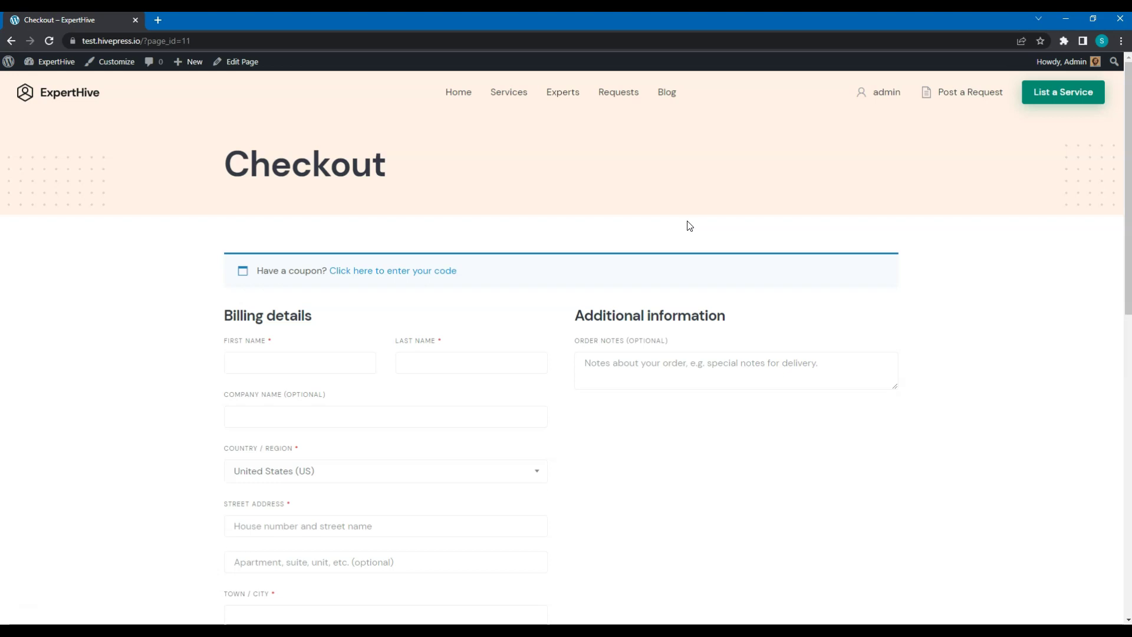
left_click(49, 71)
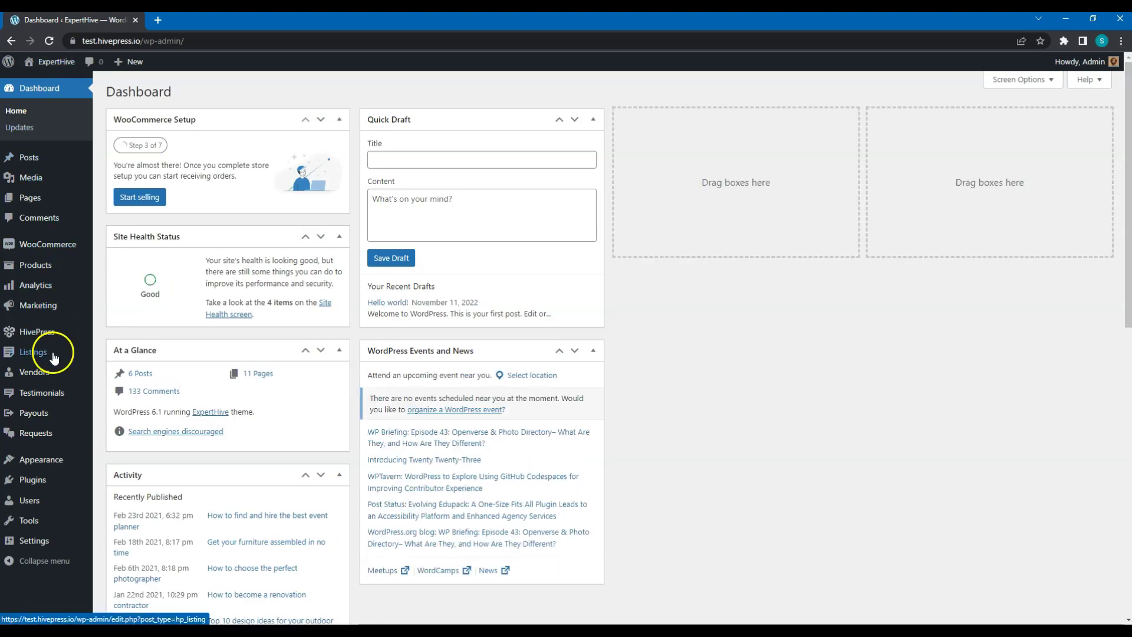
- Create a new listing package titled 'Basic' and paste in its feature list
mouse_move(46, 354)
left_click(99, 422)
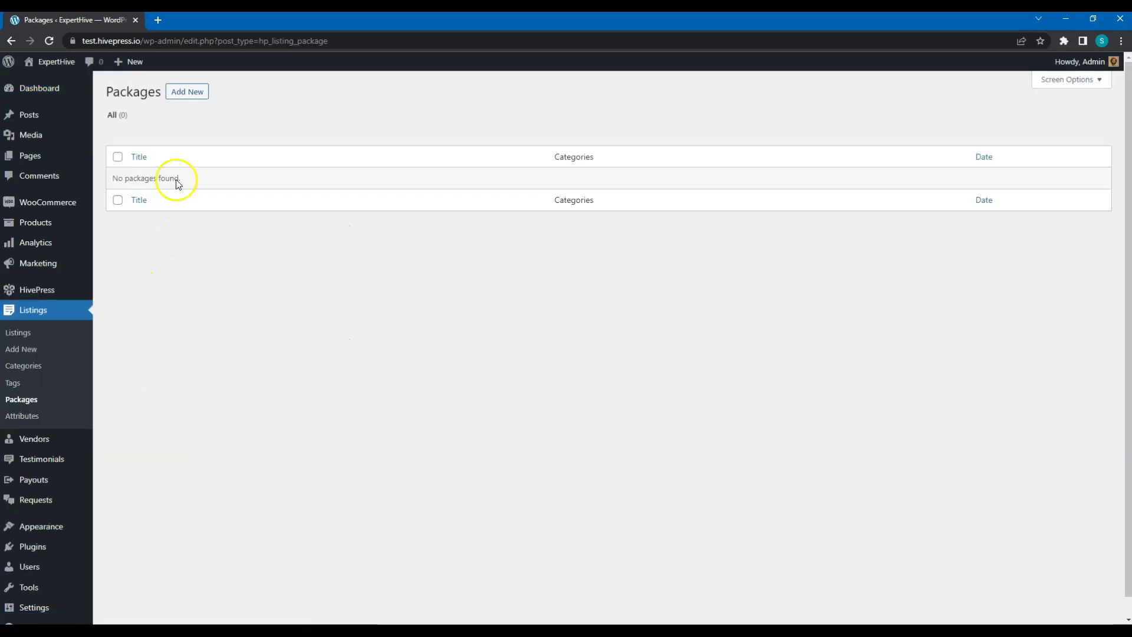
left_click(185, 92)
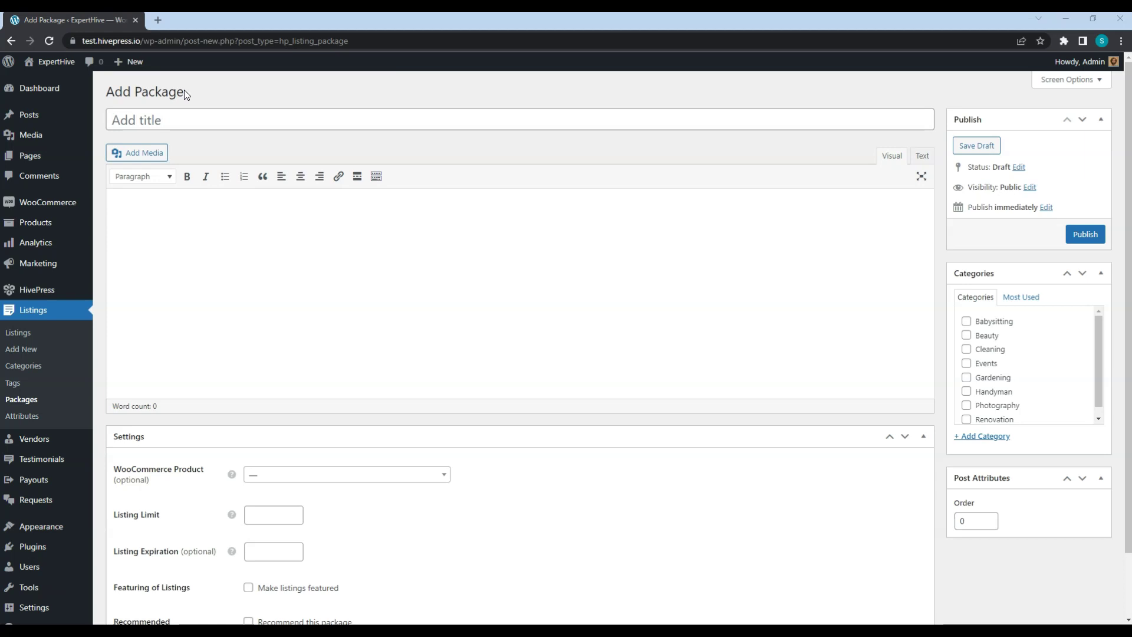
left_click(195, 125)
type("Basic")
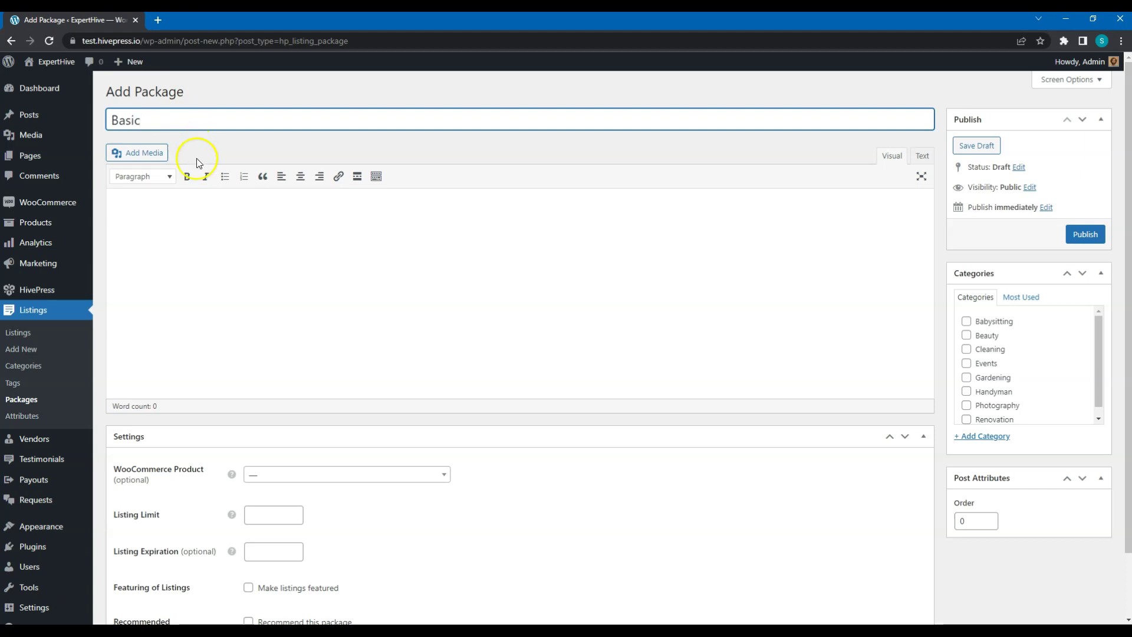
left_click(231, 306)
type("Post 1 service Service listing expires in 3 days Nam mollis mi commodo Morbi et nulla sodales Lorem ipsum sit dolor")
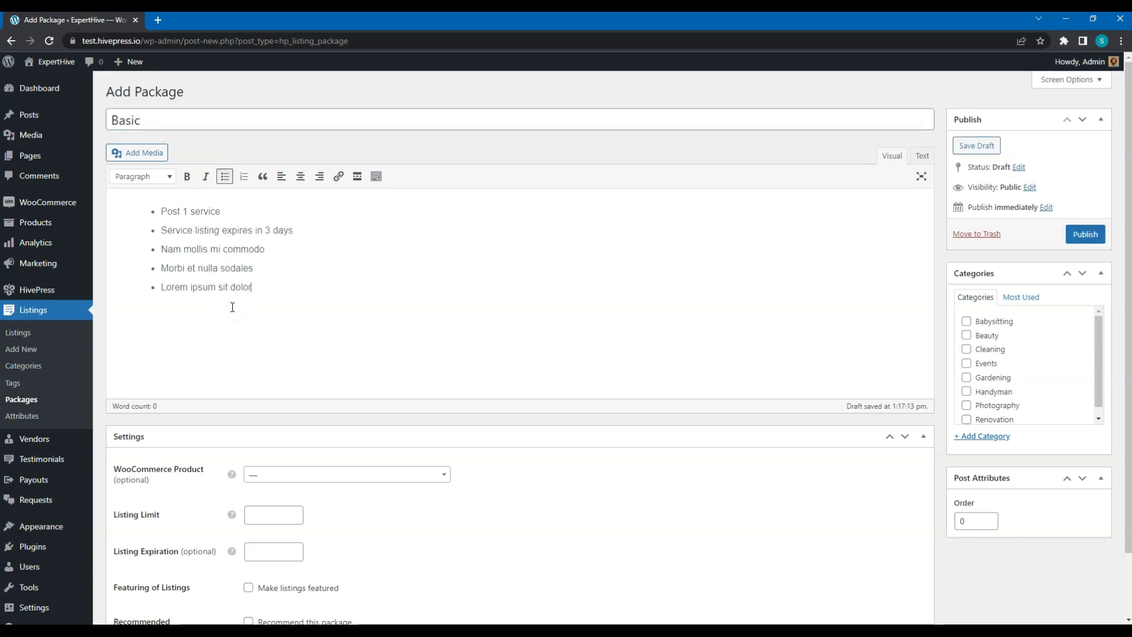
- Set the Basic package's listing limit to 1 and expiration to 3 days, and publish it
left_click(278, 514)
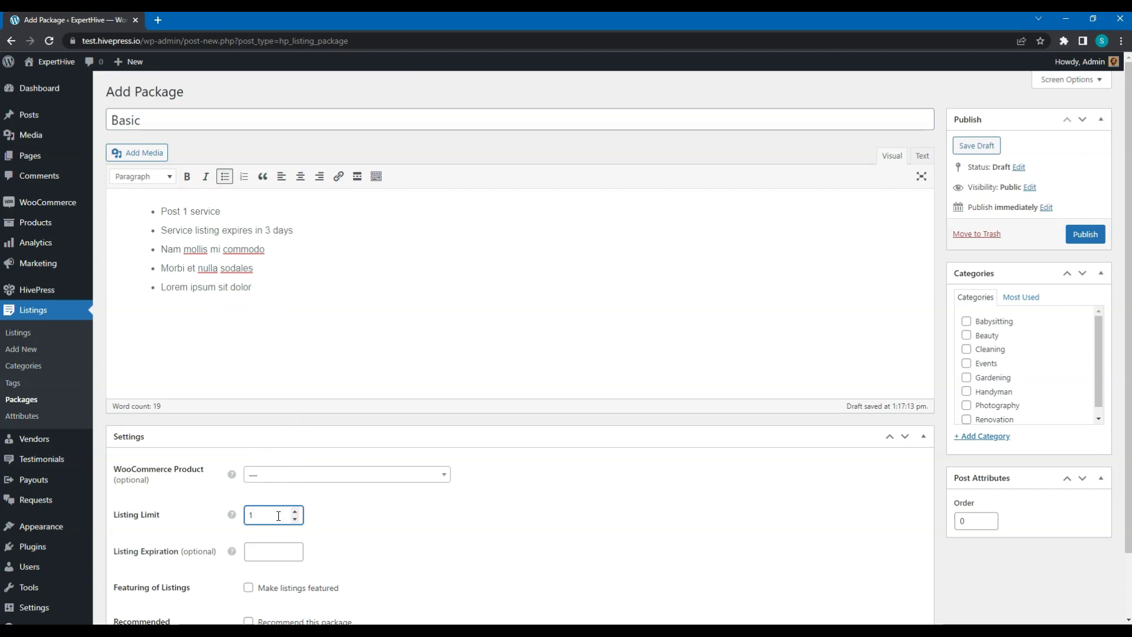
left_click(269, 550)
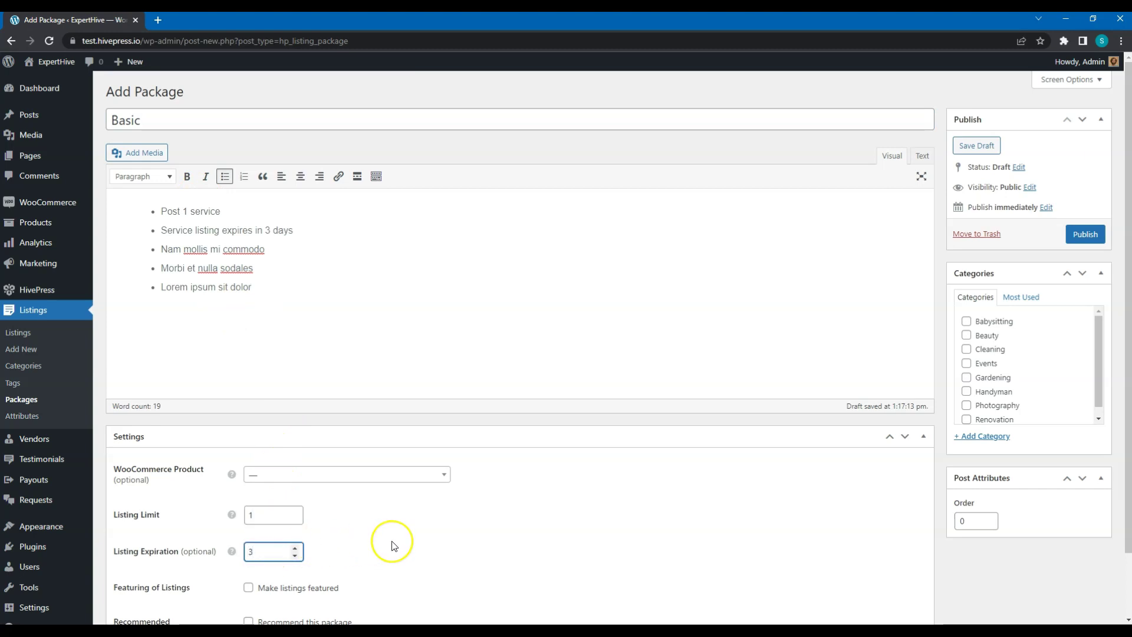
scroll(394, 546, "down", 2)
left_click(498, 488)
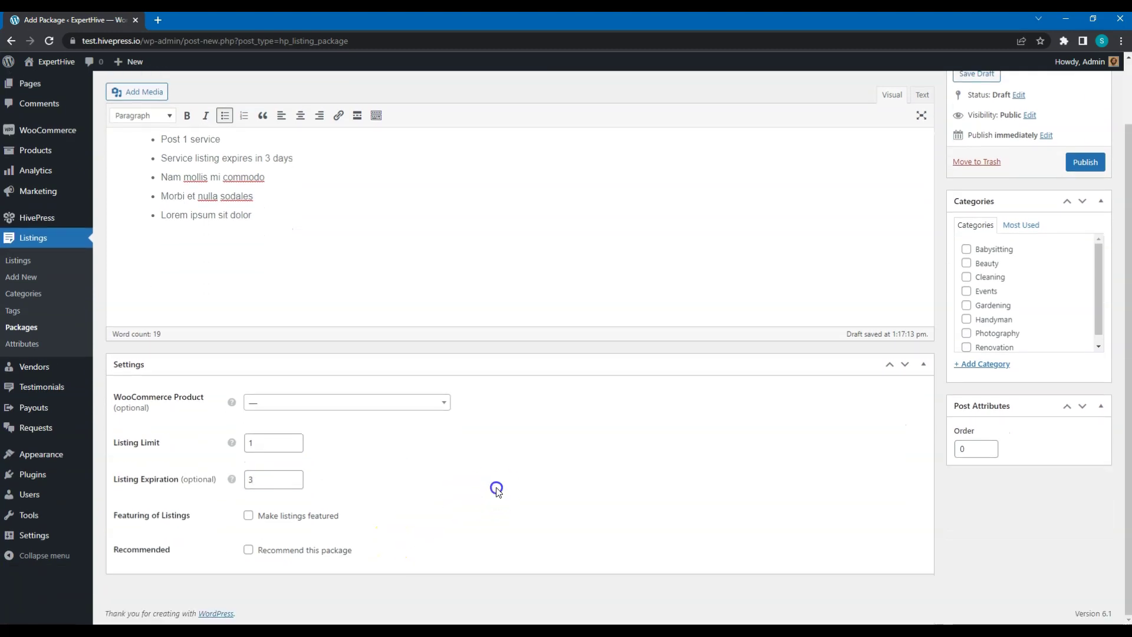
left_click(1084, 163)
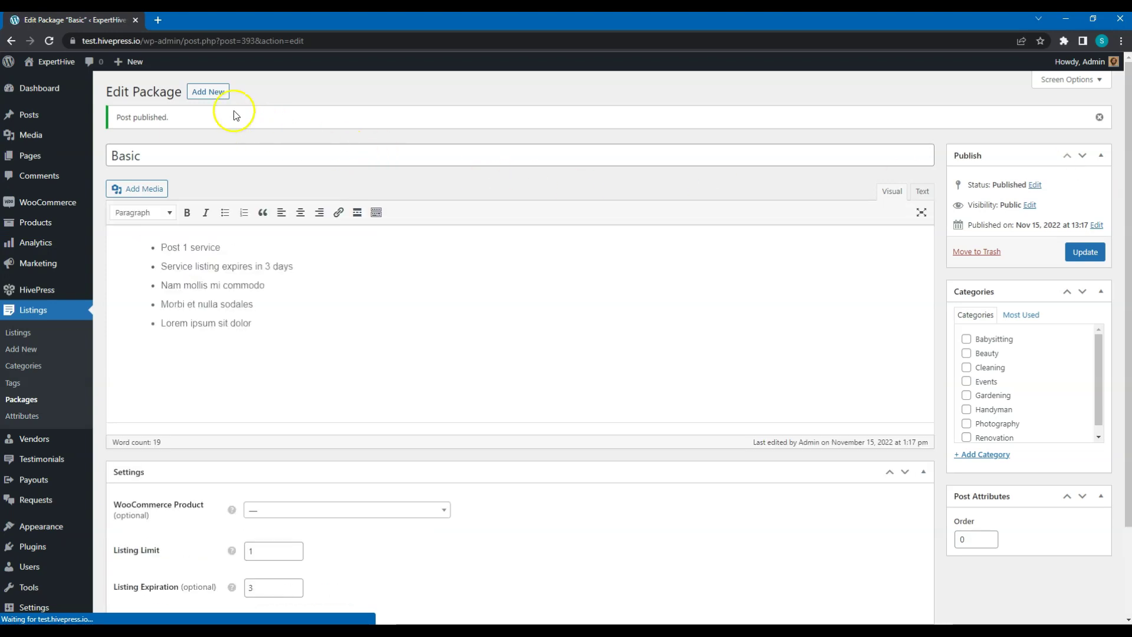
left_click(212, 96)
- Title the new package 'Premium', paste its feature list, and link it to the Premium package product
left_click(211, 121)
type("Premium")
left_click(207, 224)
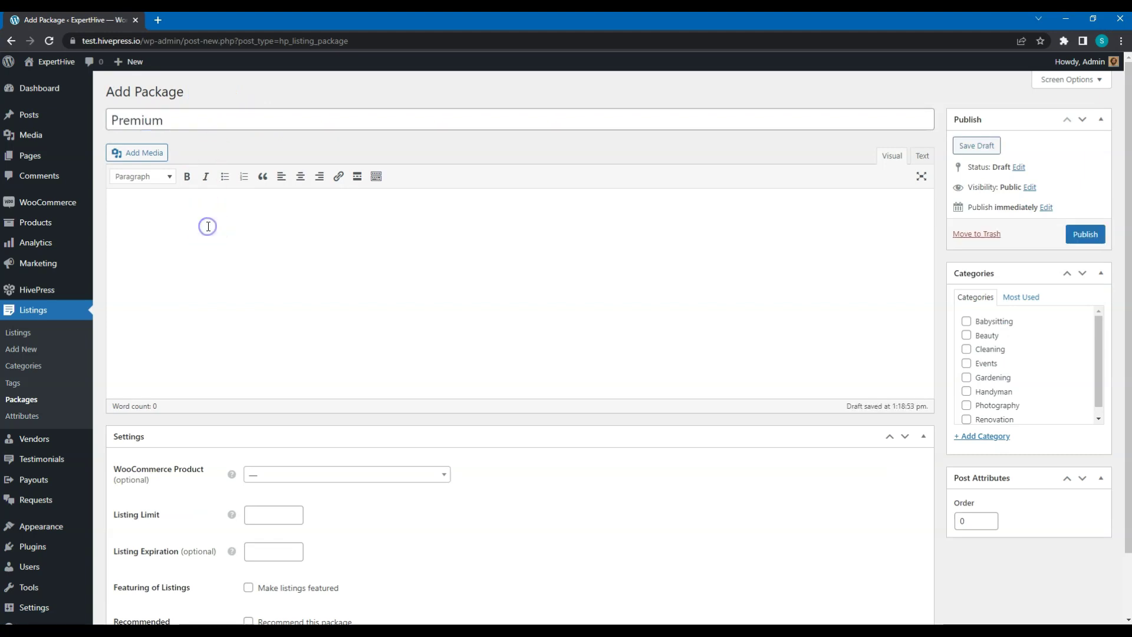
type("Post up to 5 services Service listings expire in 30 days Lorem ipsum sit dolor Aliquam pharetra turpis Morbi et nulla sodales")
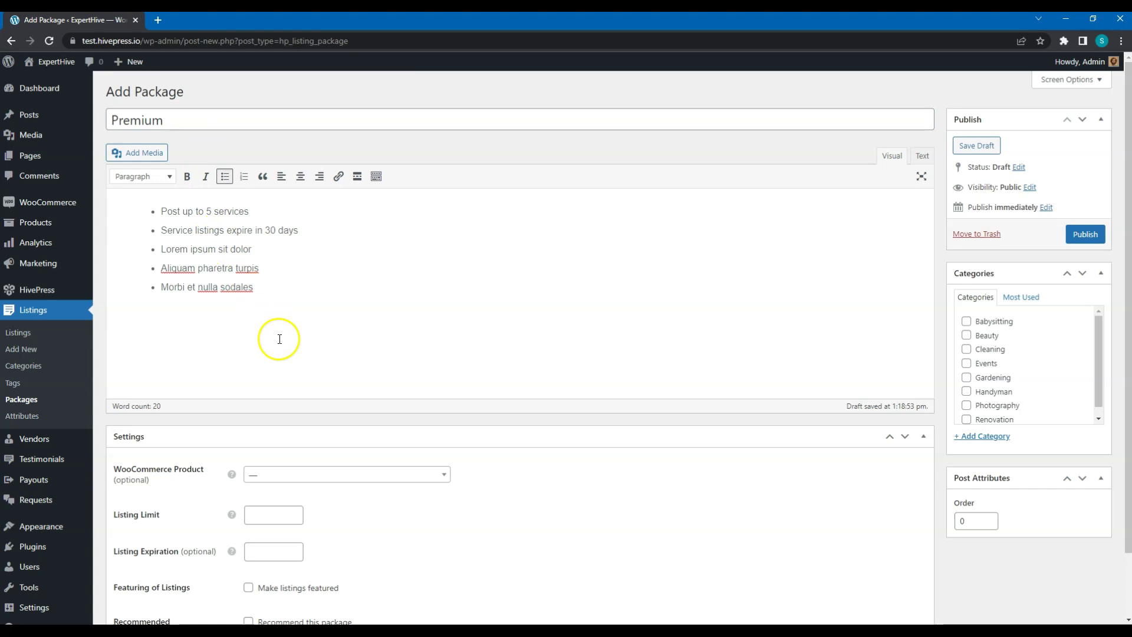
left_click(339, 479)
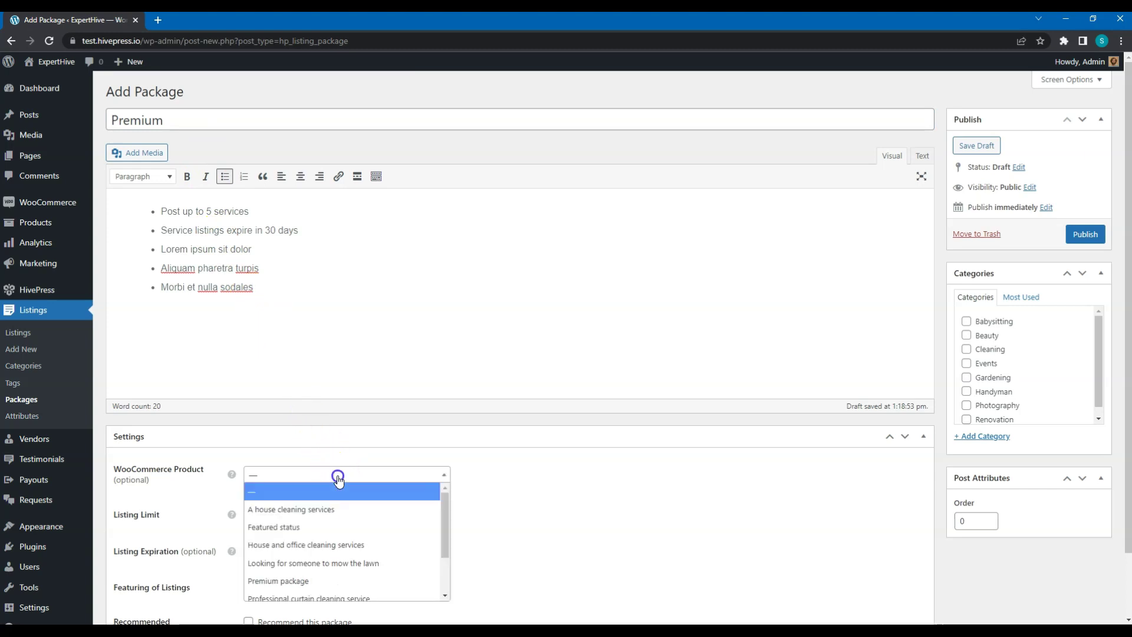
left_click(333, 581)
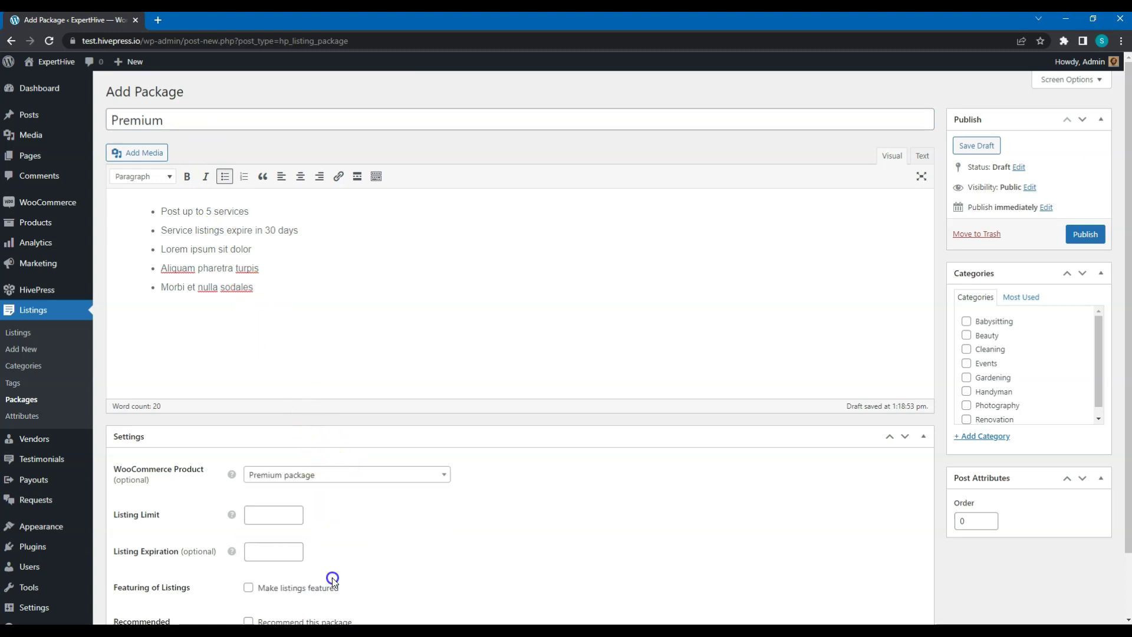
- Set the Premium package's listing limit to 5 and expiration to 30 days, then publish it
left_click(266, 519)
type("5")
left_click(268, 550)
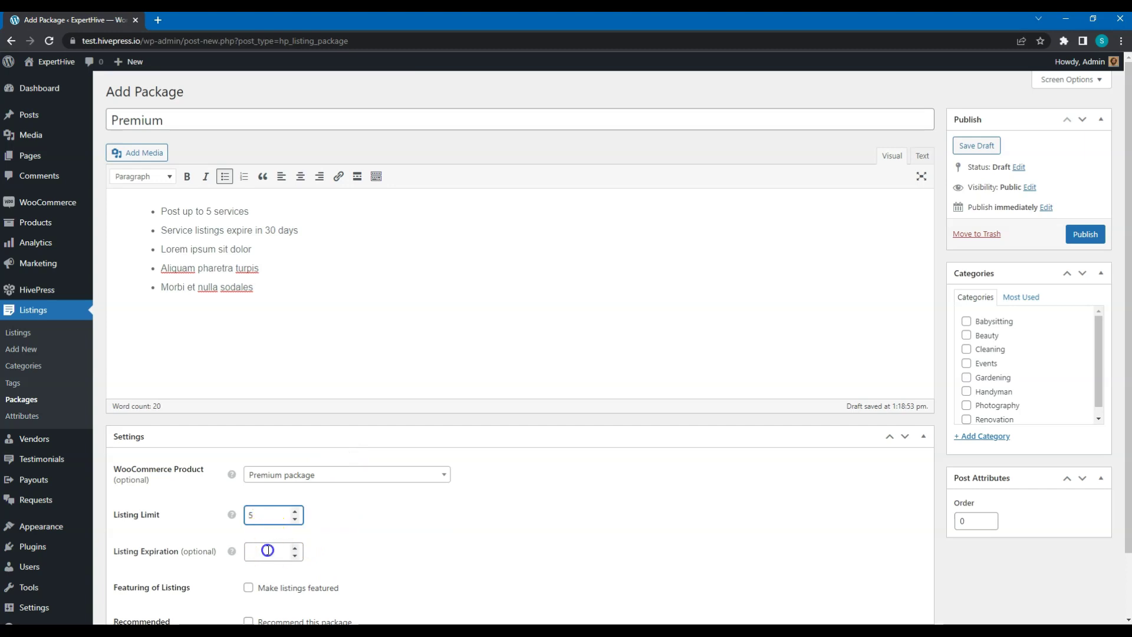
type("30")
scroll(269, 550, "down", 2)
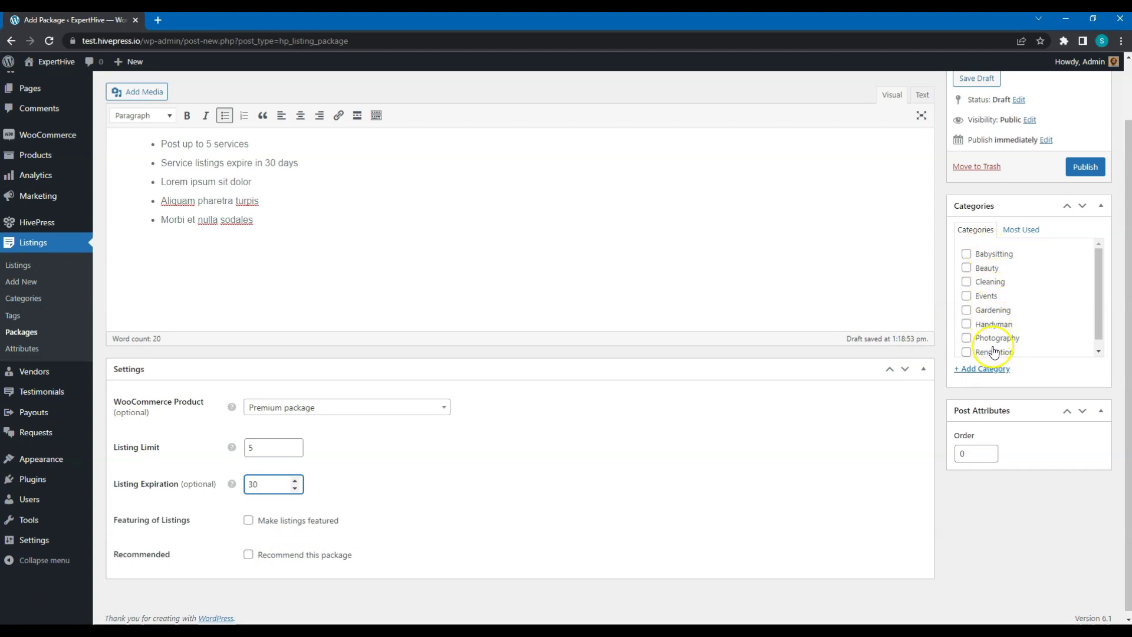
left_click(954, 267)
scroll(945, 268, "up", 2)
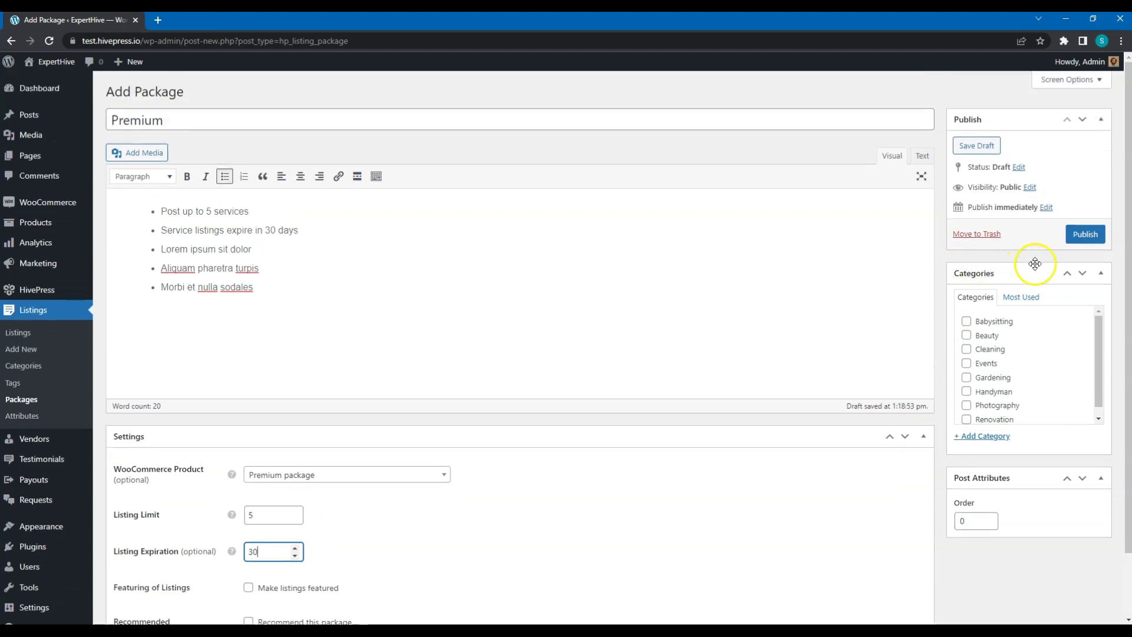
left_click(1086, 234)
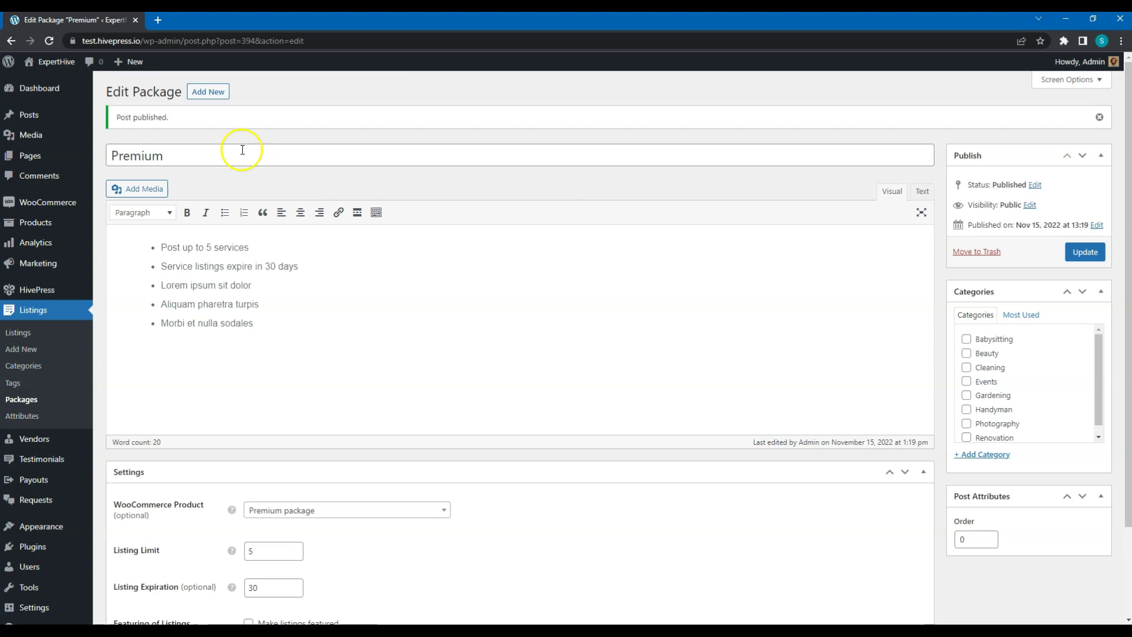
left_click(59, 62)
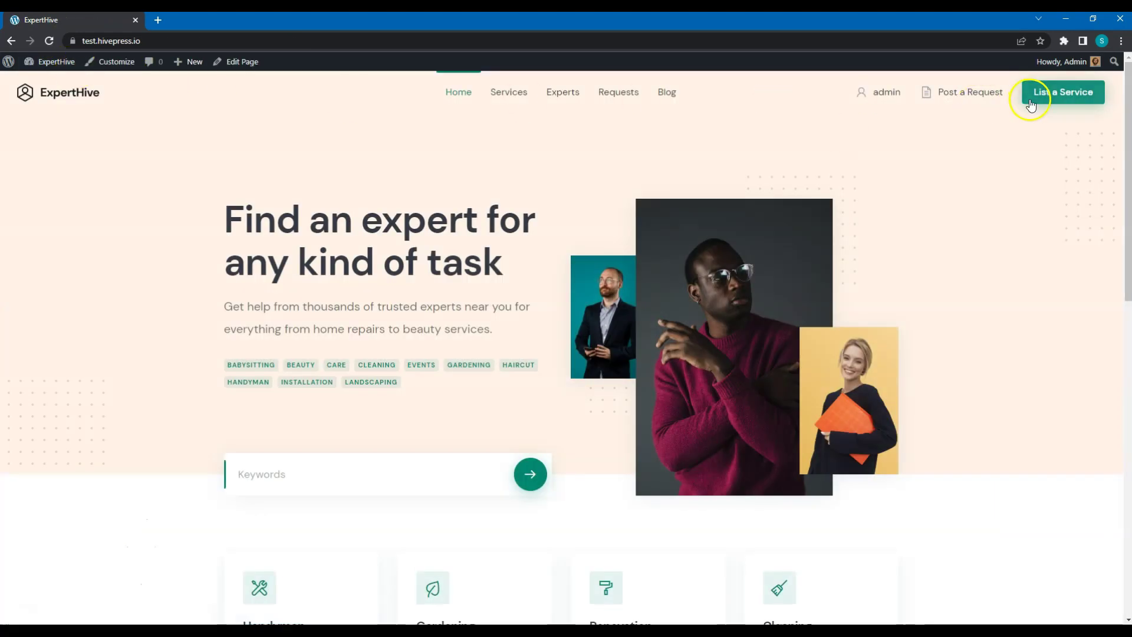
- Start a new service listing under Handyman titled 'Example' with price 100
left_click(1044, 98)
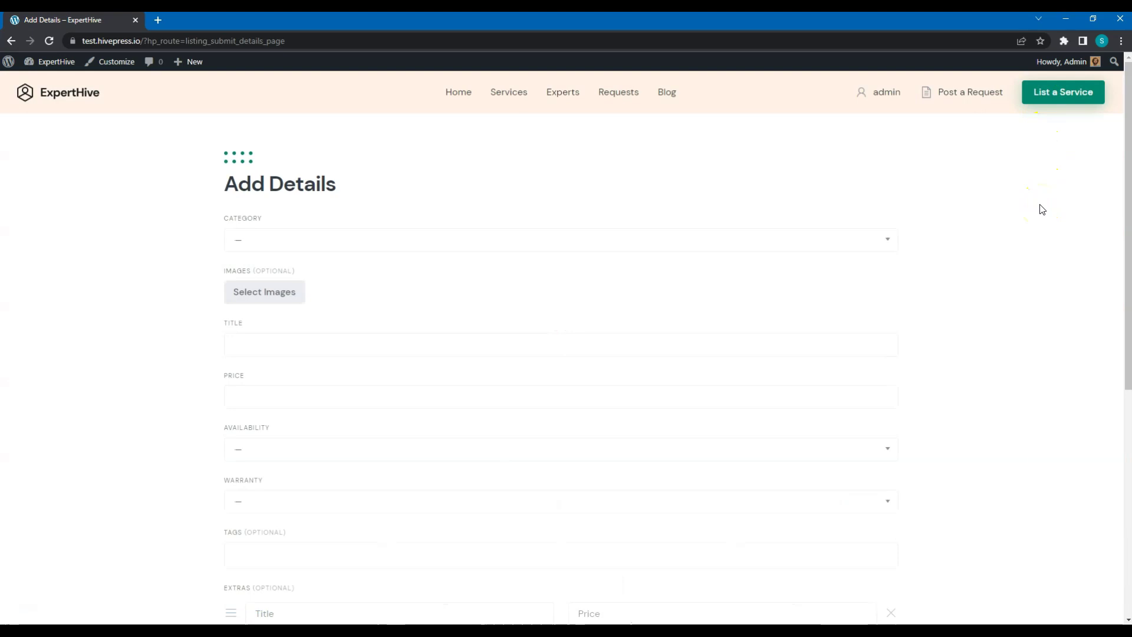
left_click(887, 237)
left_click(854, 282)
scroll(855, 283, "down", 1)
left_click(822, 293)
type("Example")
left_click(786, 341)
type("100")
- Choose 3-Day Notice and Limited Warranty, add the description 'example', and submit the listing
left_click(771, 390)
left_click(739, 444)
left_click(727, 454)
left_click(653, 498)
scroll(643, 507, "down", 5)
left_click(637, 508)
type("example")
left_click(273, 553)
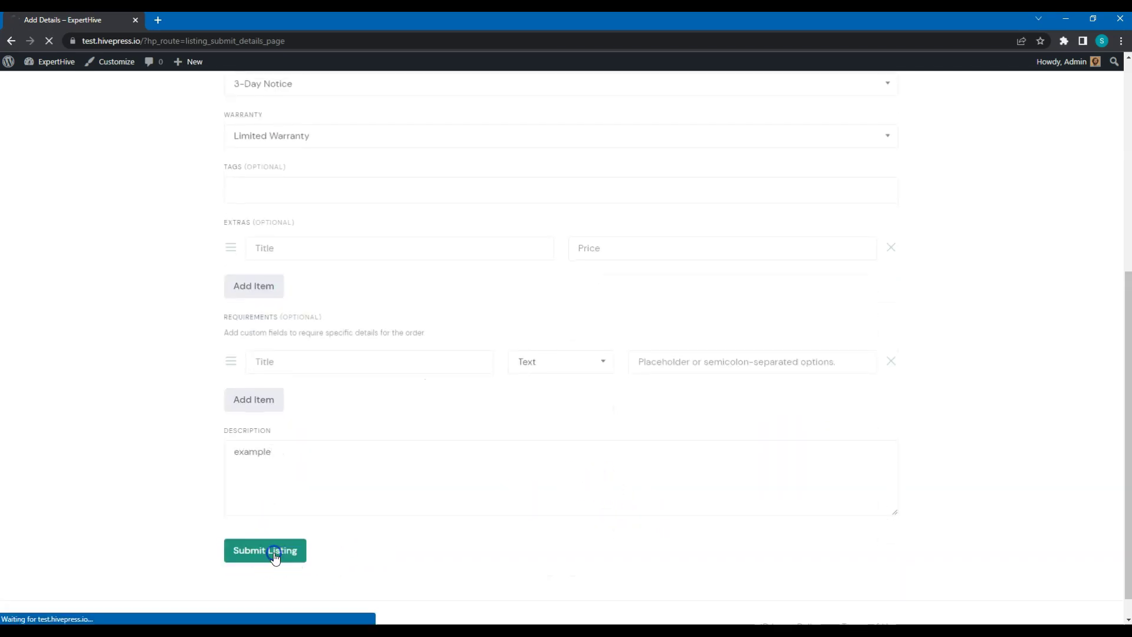